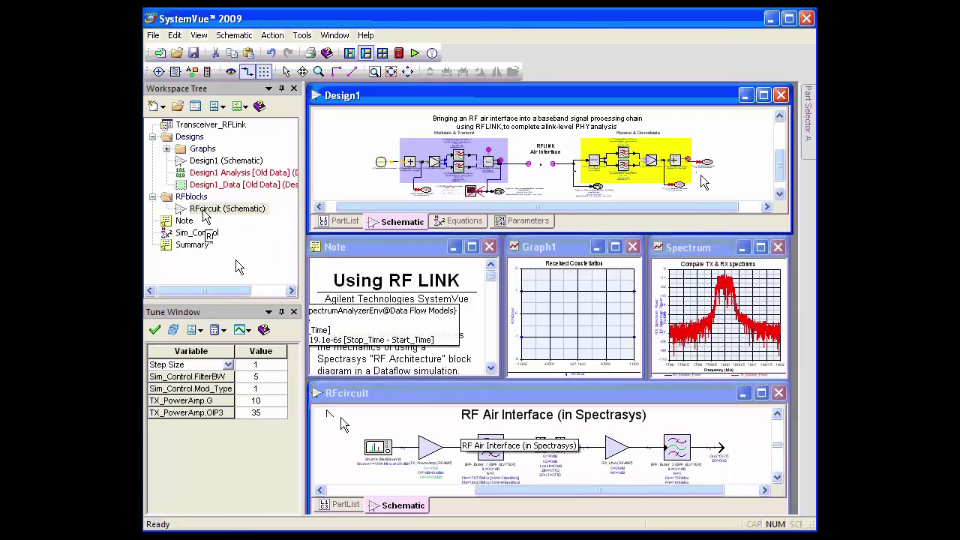
# - Insert the RFcircuit schematic as an RF_Link part between Design1's transmit and receive sections and run the analysis
pyautogui.click(536, 169)
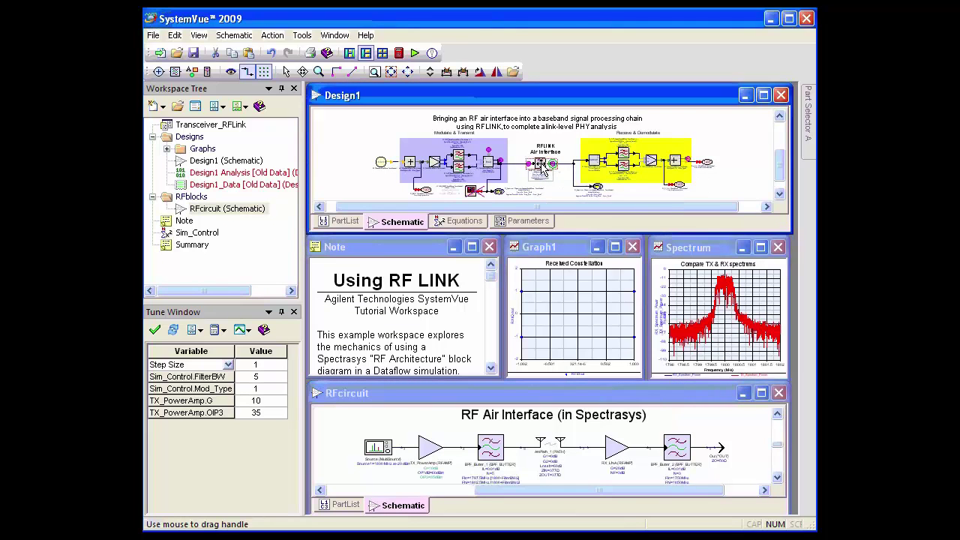
pyautogui.click(702, 178)
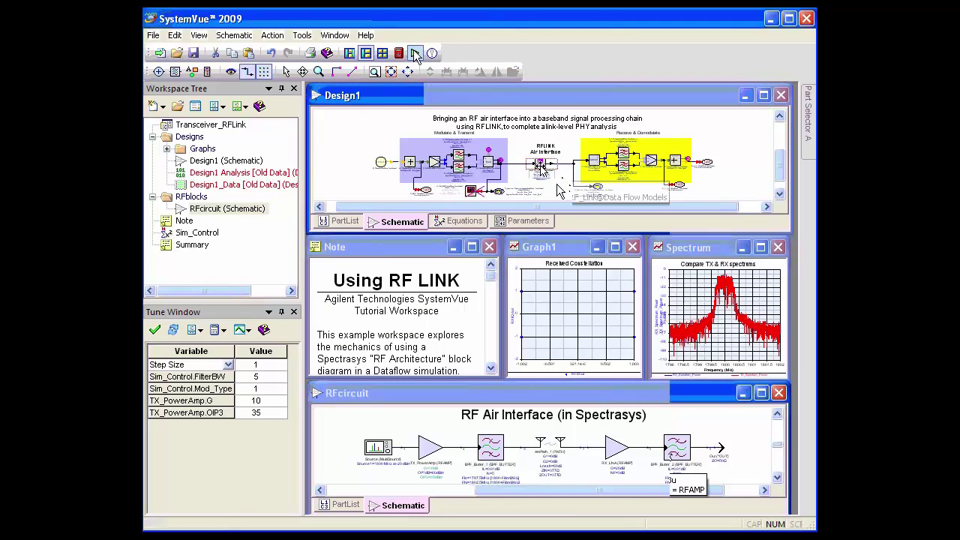
pyautogui.click(415, 54)
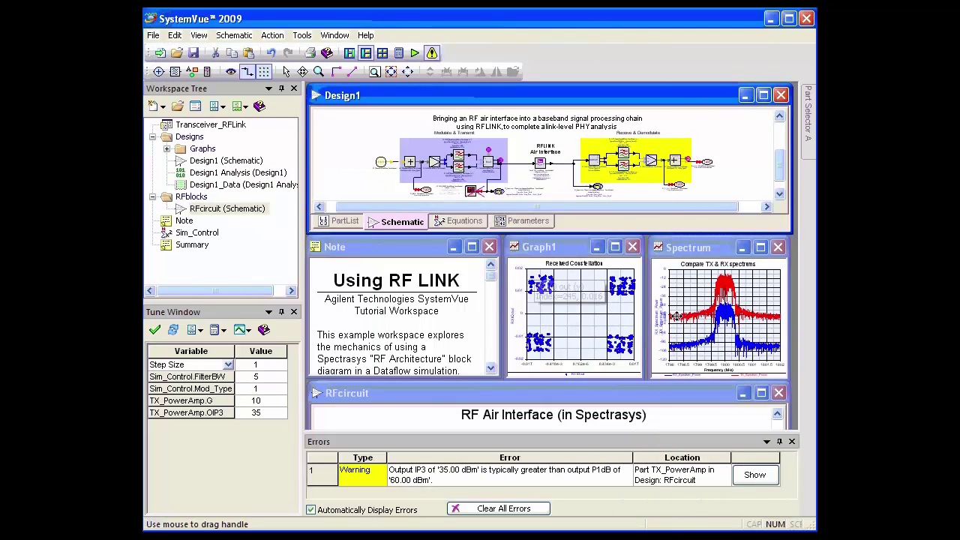
pyautogui.moveTo(719, 321)
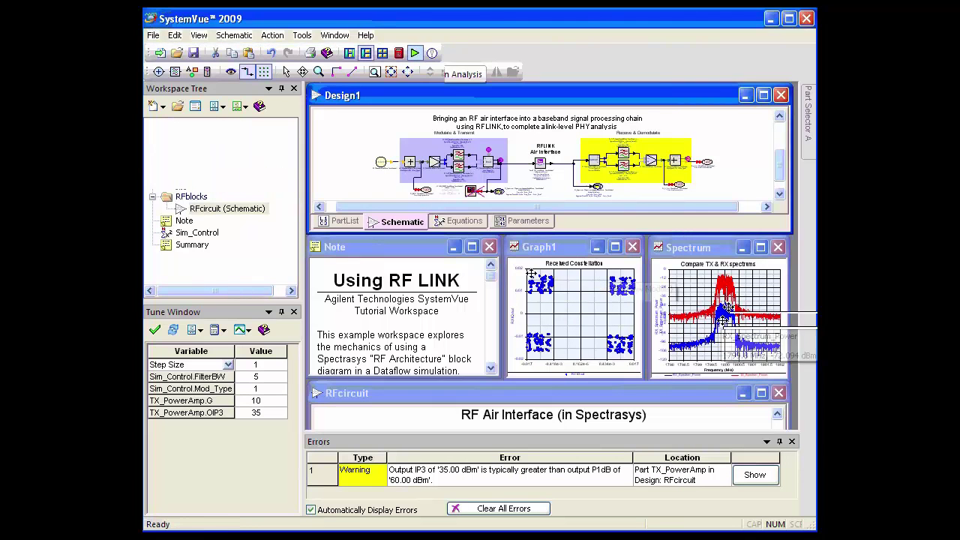
pyautogui.click(199, 35)
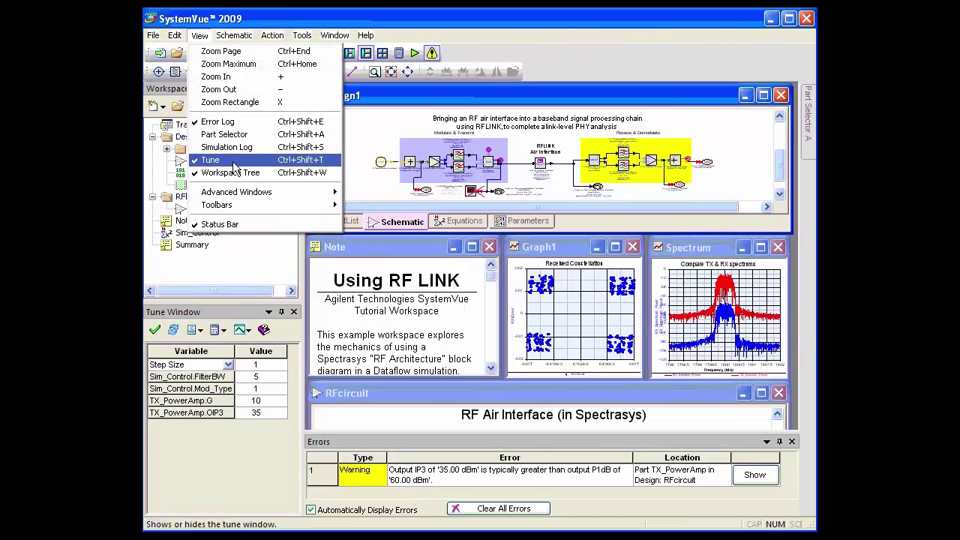
pyautogui.moveTo(235, 36)
pyautogui.click(233, 17)
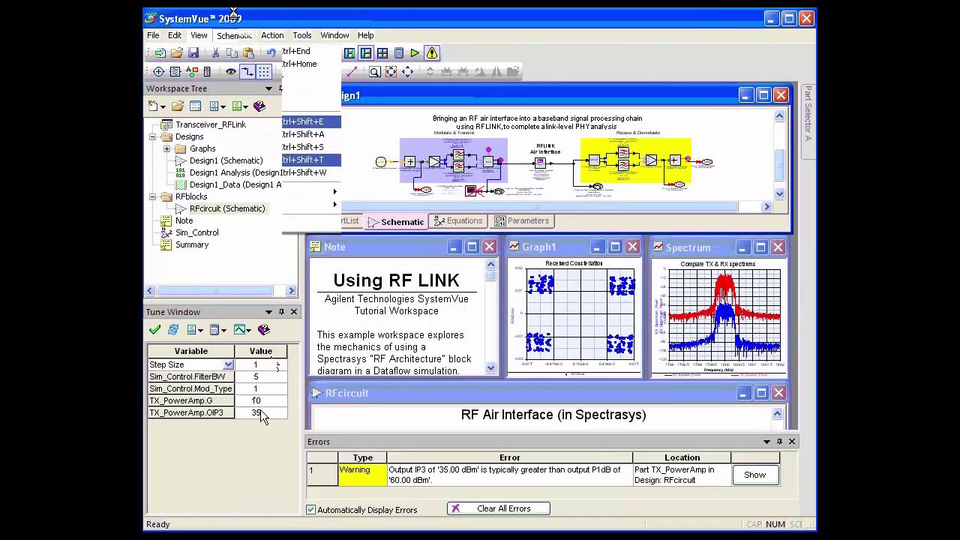
# - Set the tunable transmit power amplifier gain TX_PowerAmp.G to 30
pyautogui.click(247, 400)
pyautogui.write('30')
pyautogui.click(256, 390)
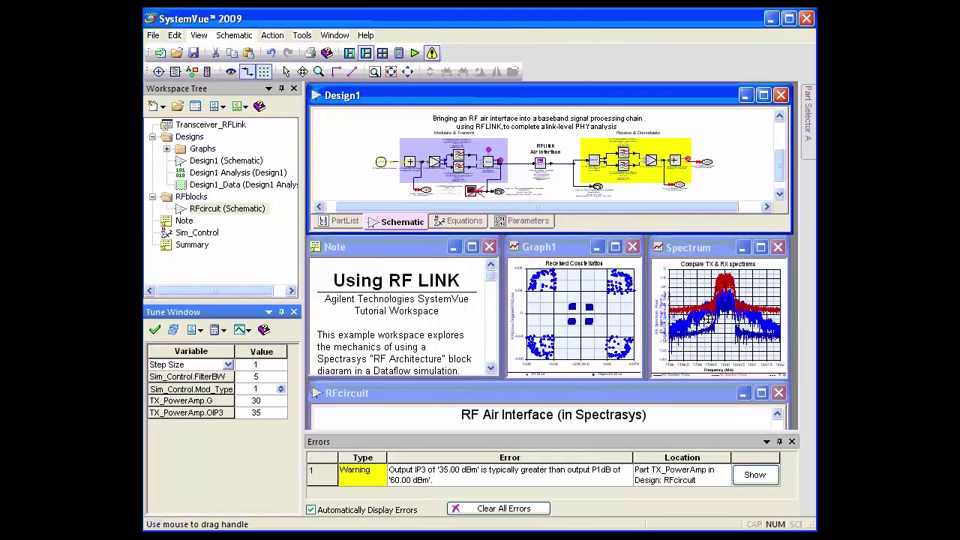
pyautogui.moveTo(612, 296)
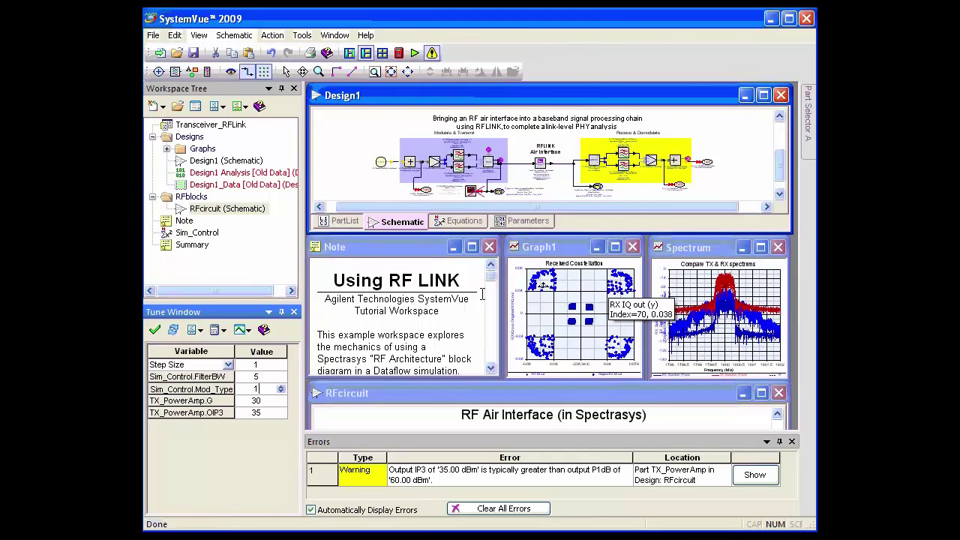
# - Set Sim_Control.FilterBW to 2 and collapse the Errors window with auto-hide
pyautogui.click(259, 377)
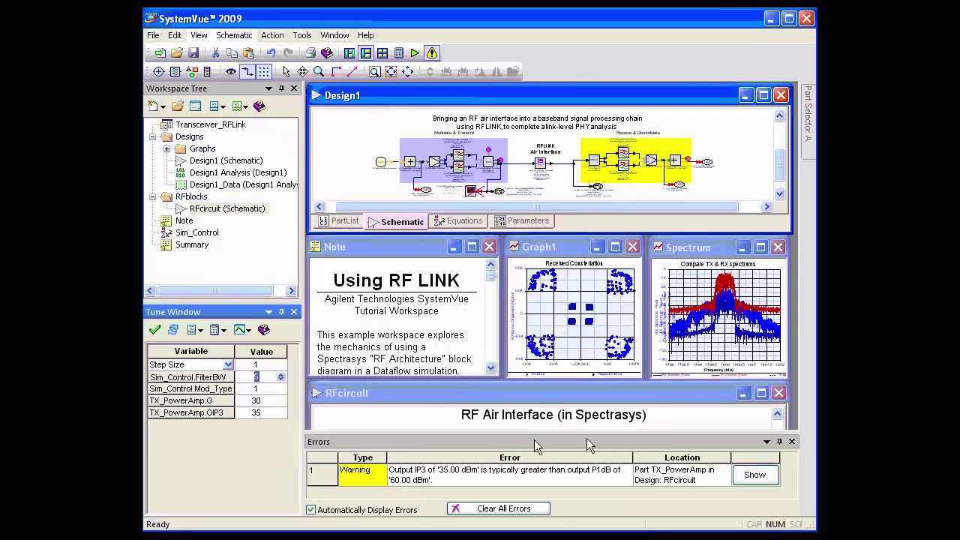
pyautogui.write('2')
pyautogui.click(261, 389)
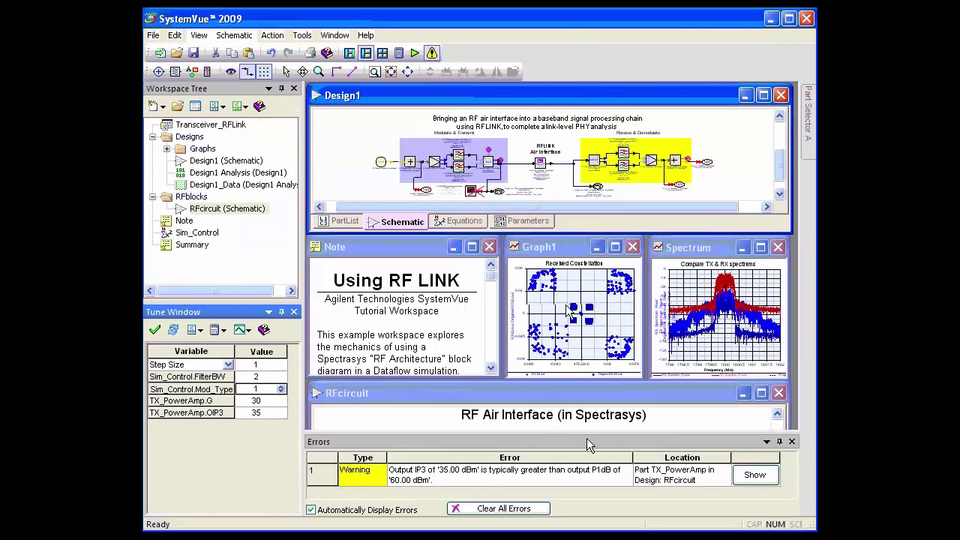
pyautogui.click(780, 442)
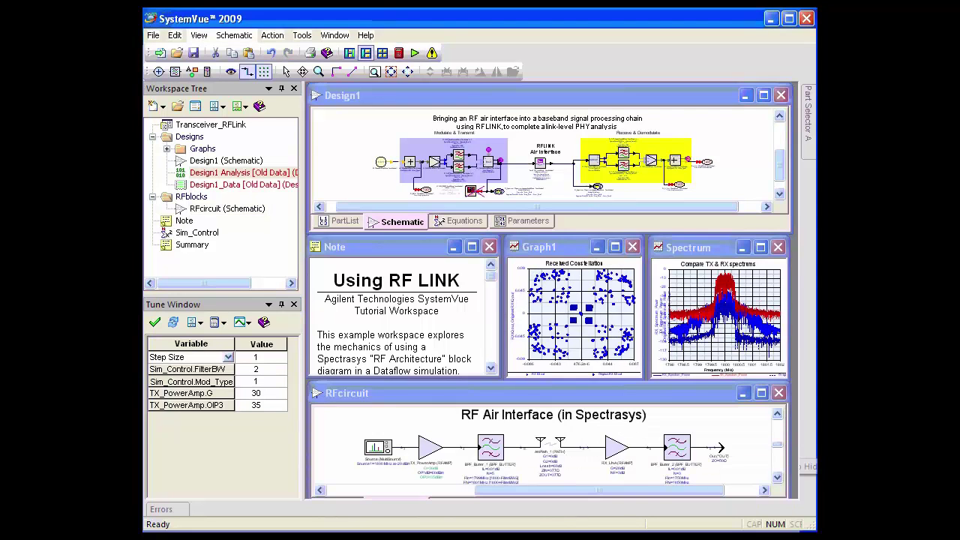
# - Enlarge the Spectrum graph to compare the TX and RX spectrums, and restore its window size
pyautogui.click(700, 249)
pyautogui.click(761, 247)
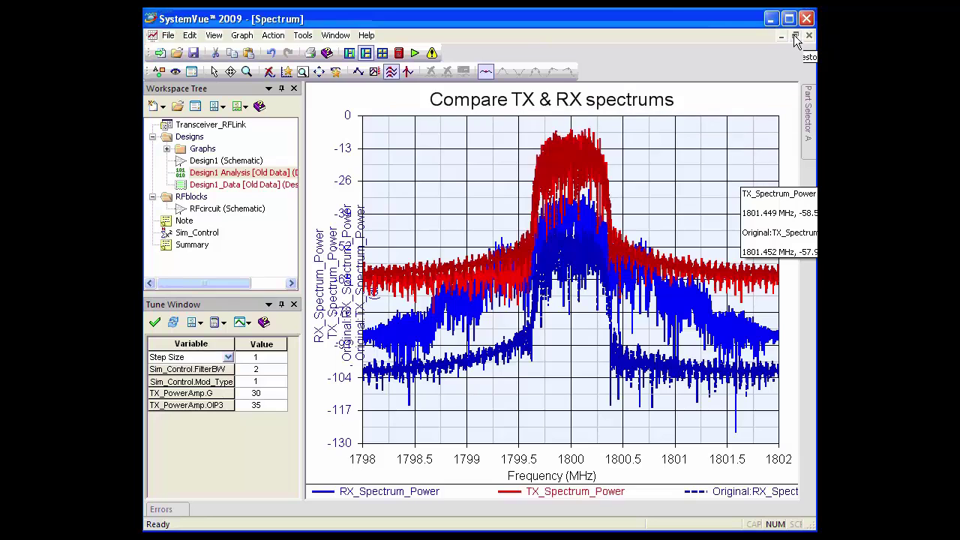
pyautogui.click(796, 37)
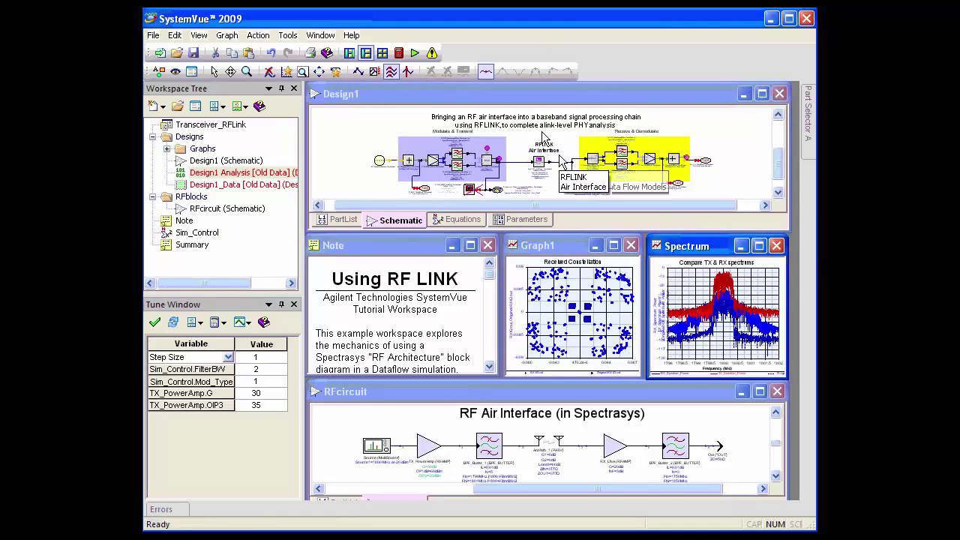
# - Maximize the Design1 schematic and open the properties of the RF_Link part
pyautogui.click(559, 181)
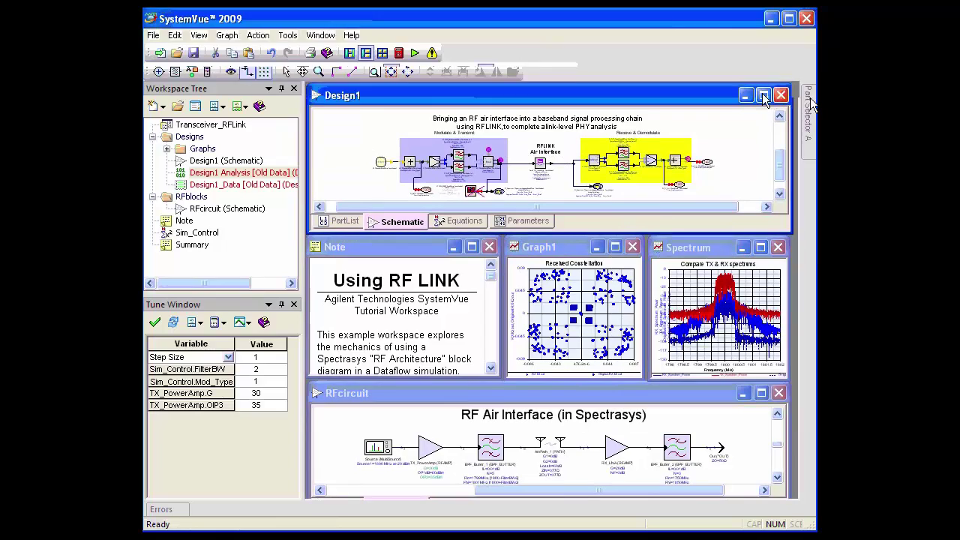
pyautogui.click(762, 95)
pyautogui.rightClick(545, 271)
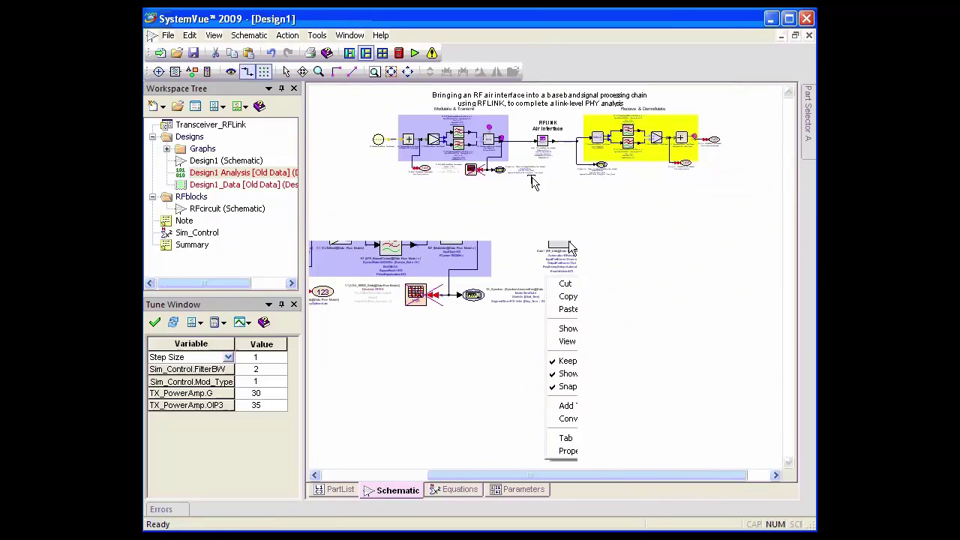
pyautogui.scroll(2, 571, 243)
pyautogui.rightClick(545, 273)
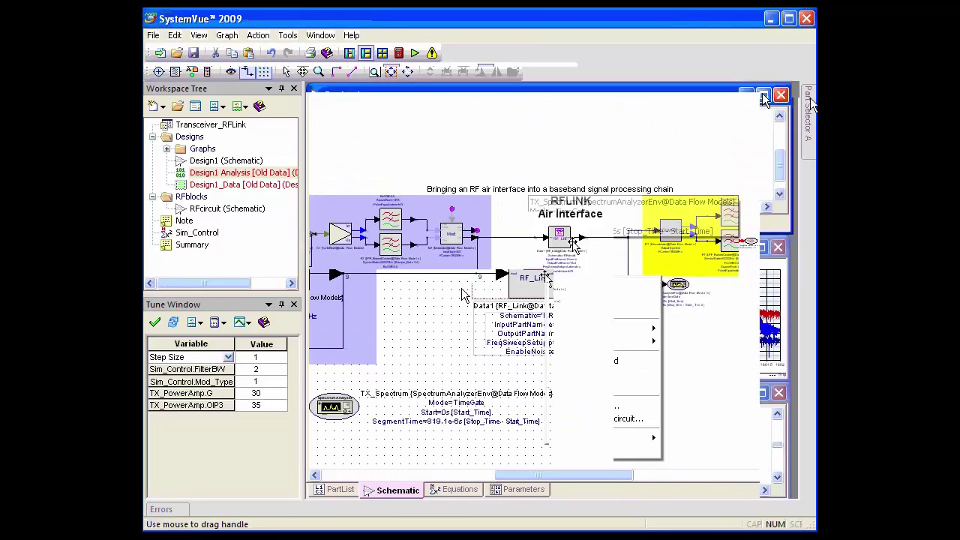
pyautogui.scroll(5, 545, 277)
pyautogui.doubleClick(611, 314)
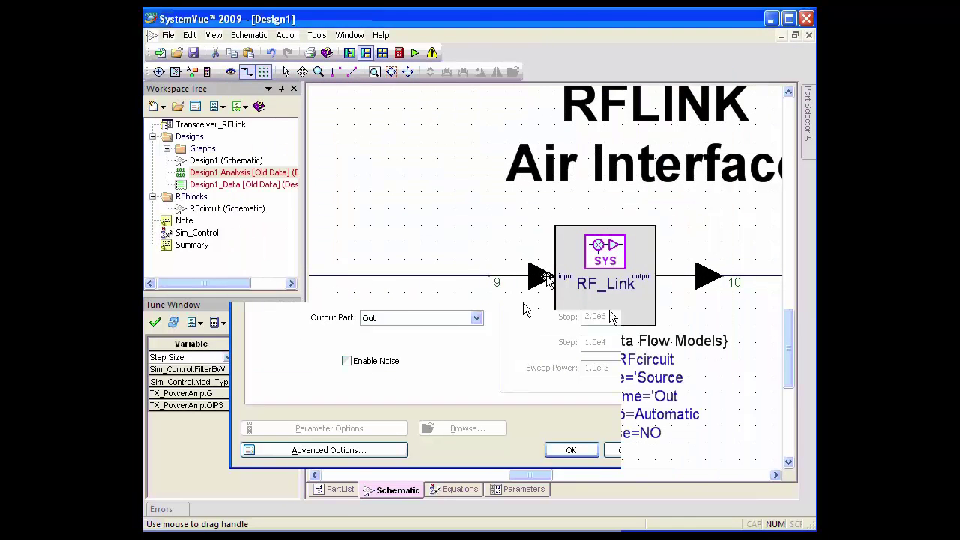
# - Try turning off the RF_Link part's automatic frequency sweep, close its properties, and restore the Design1 window with the whole schematic in view
pyautogui.click(534, 240)
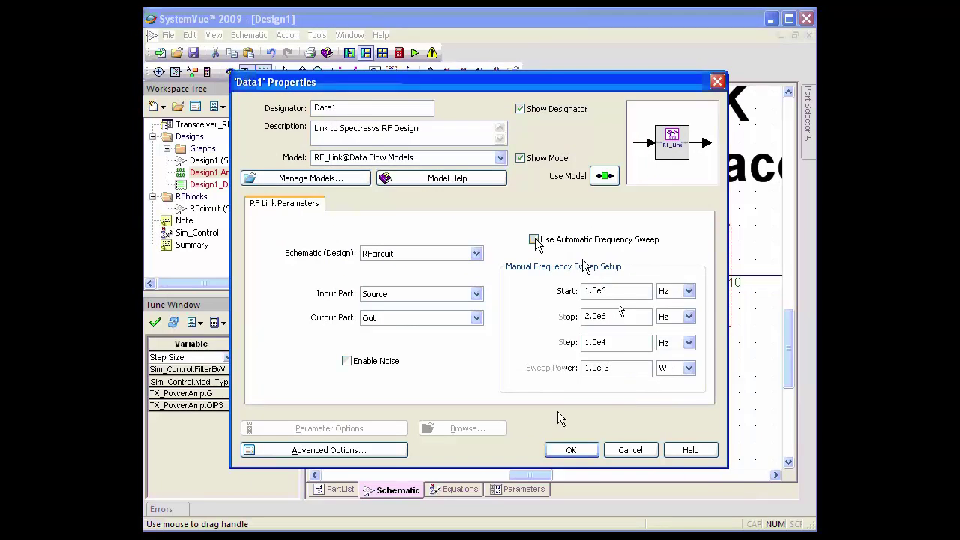
pyautogui.click(571, 449)
pyautogui.click(474, 338)
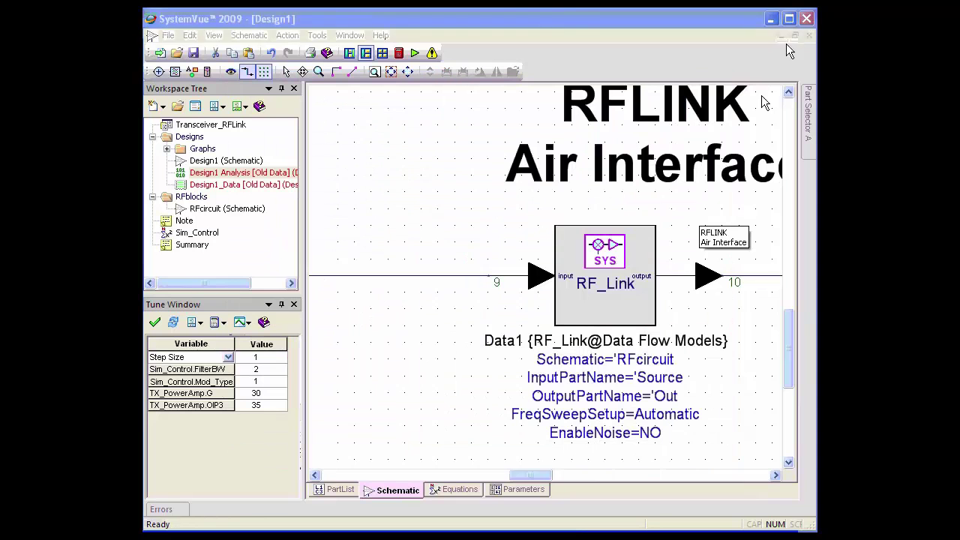
pyautogui.click(408, 72)
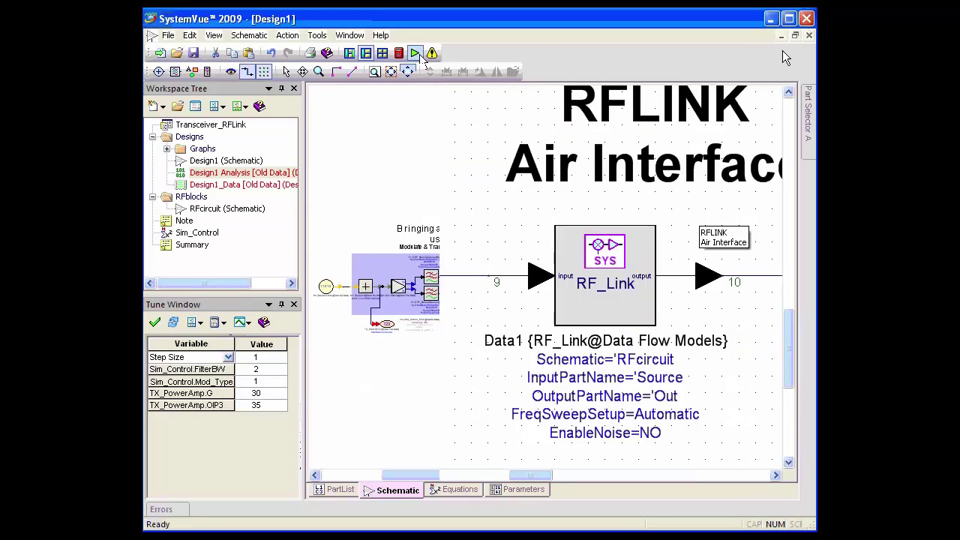
pyautogui.click(794, 35)
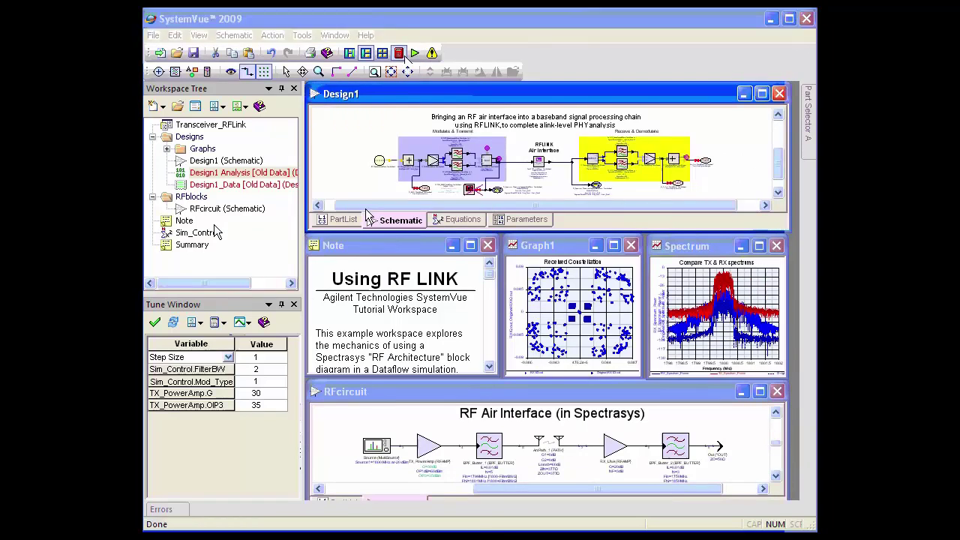
# - Open the Summary note and read the reasons for using RFLINK
pyautogui.doubleClick(192, 245)
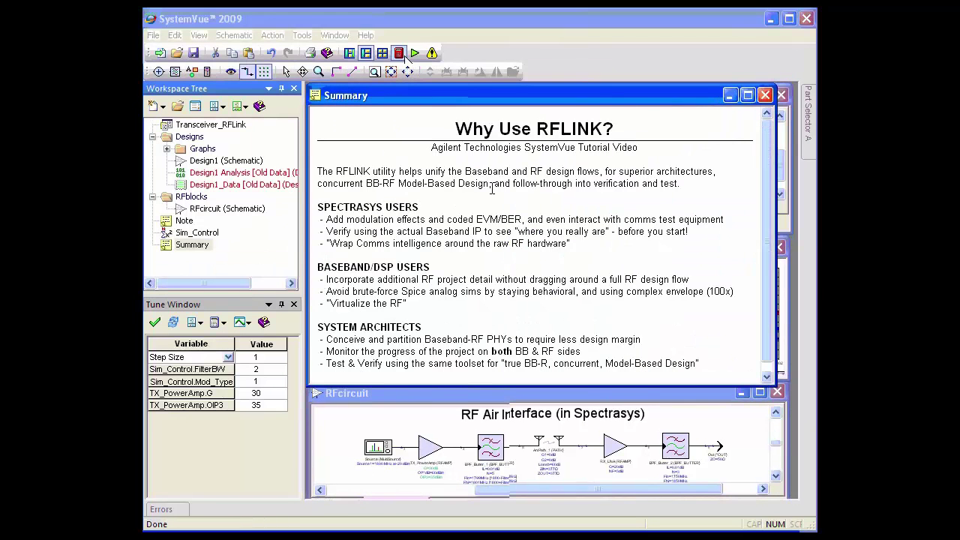
pyautogui.click(488, 189)
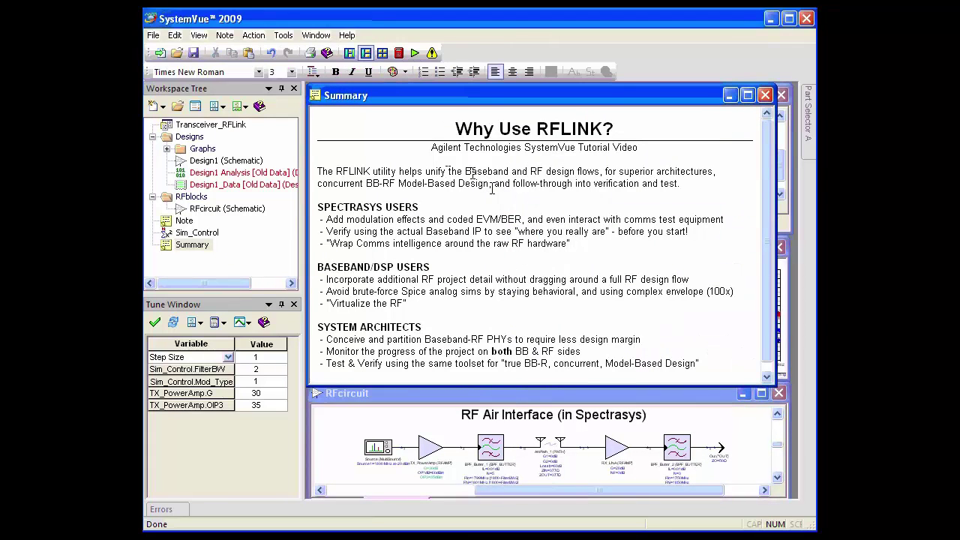
pyautogui.click(425, 186)
pyautogui.click(414, 52)
pyautogui.click(401, 54)
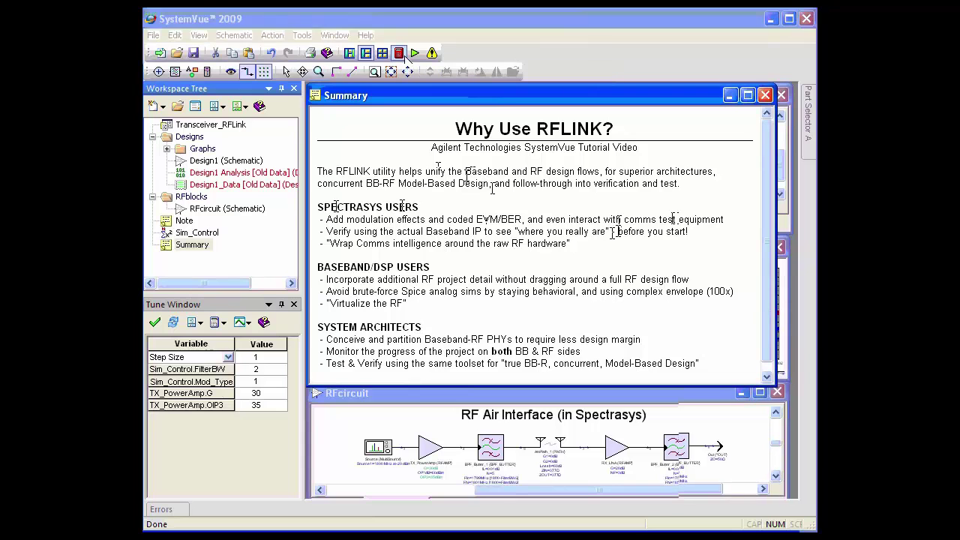
pyautogui.click(589, 230)
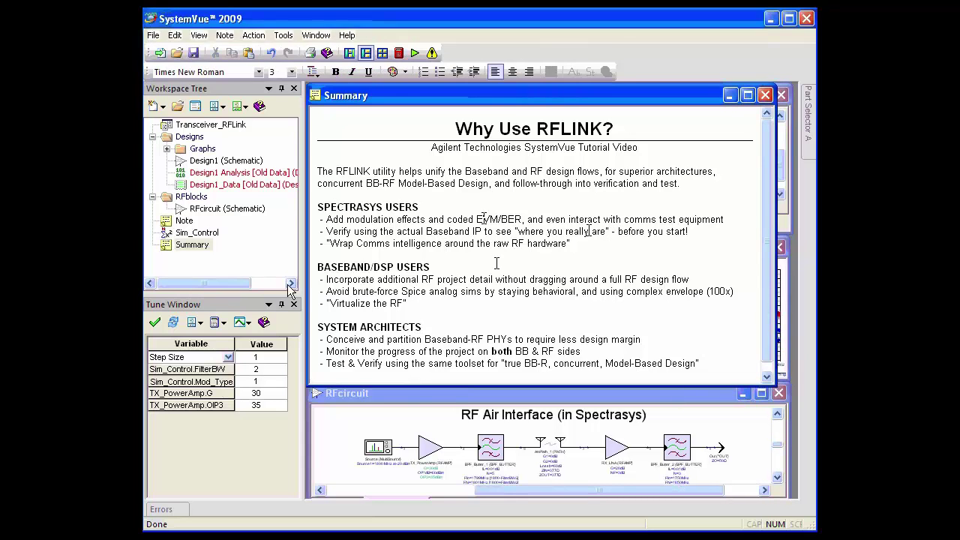